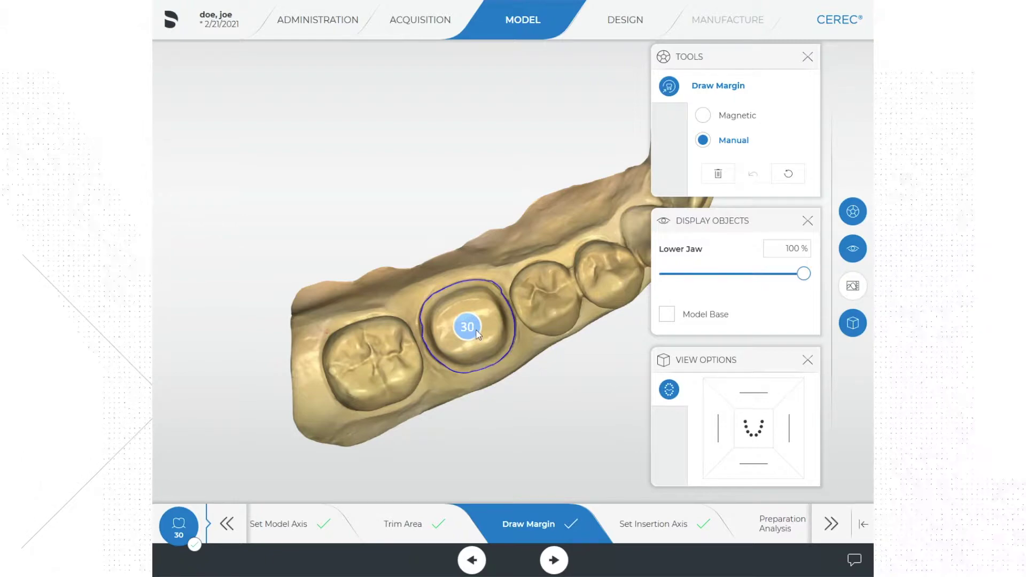
Zoom in on the lower-jaw model to view tooth 30's closed margin line.
scroll(477, 333, "up", 4)
Centre tooth 30 and tilt the model to inspect its margin from the lingual side.
middle_click_drag(477, 336, 467, 216)
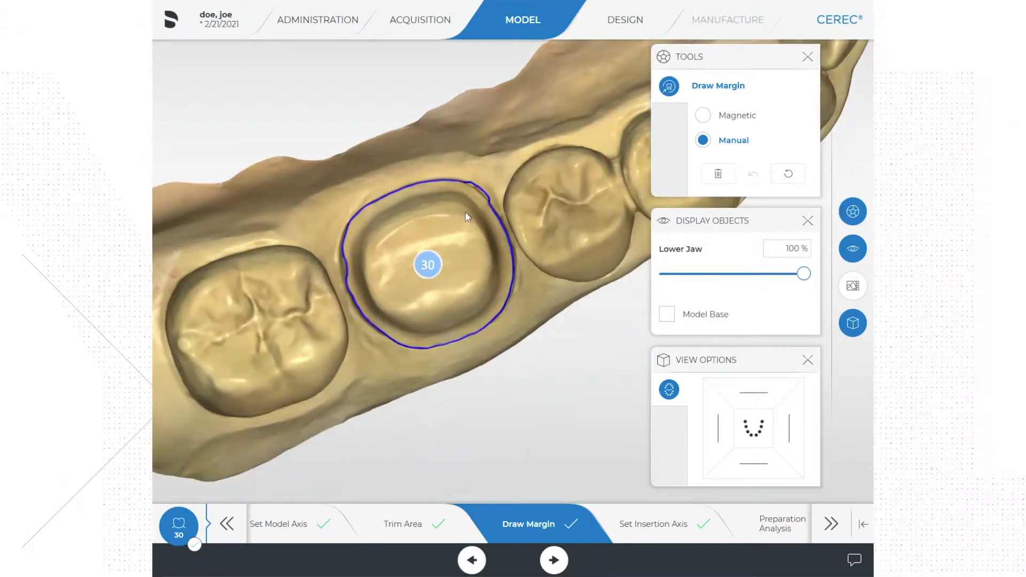
middle_click_drag(397, 99, 391, 78)
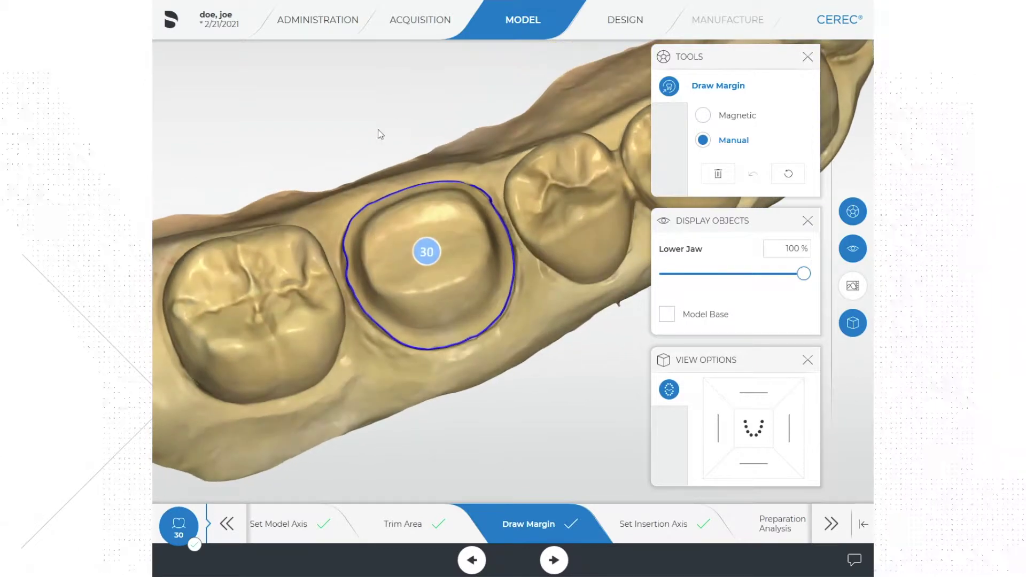
middle_click_drag(362, 135, 361, 124)
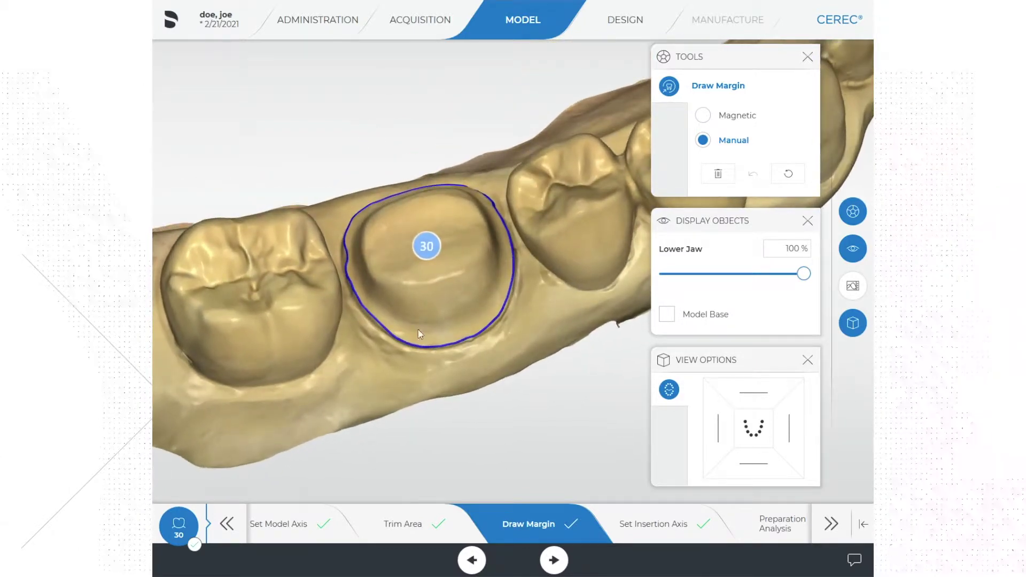
Step back through the workflow bar to the Set Model Axis step.
left_click(230, 522)
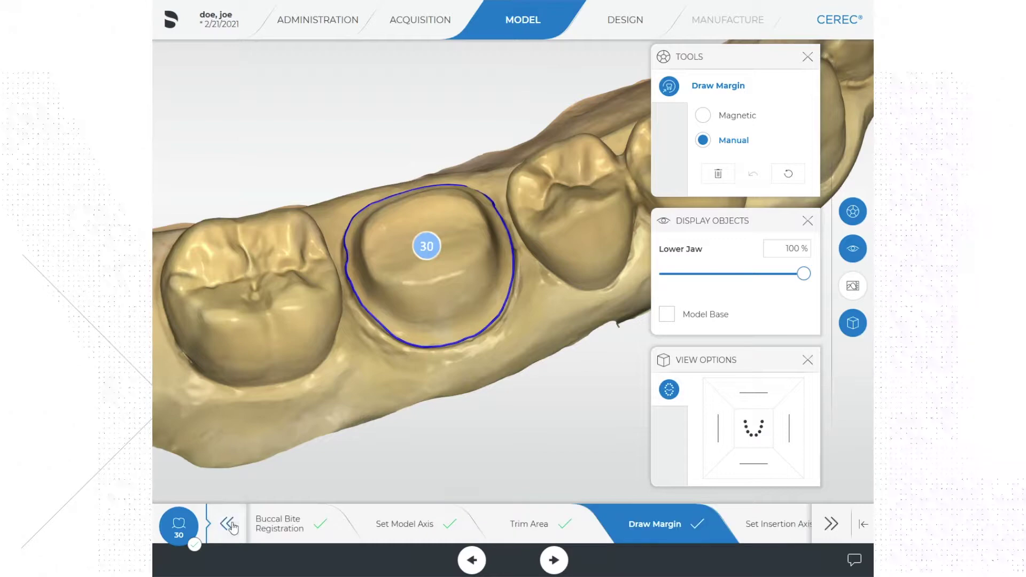
left_click(230, 524)
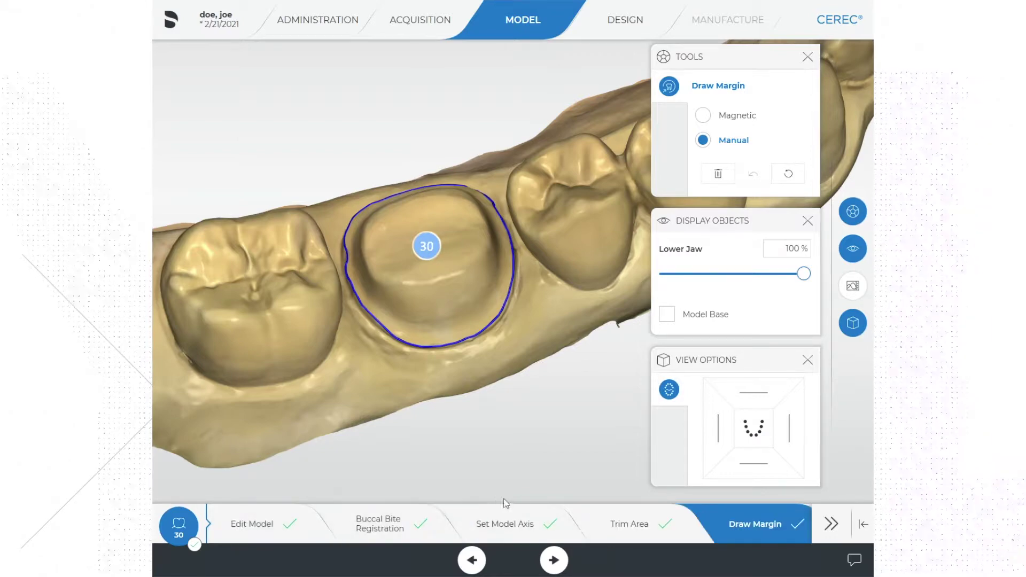
left_click(501, 533)
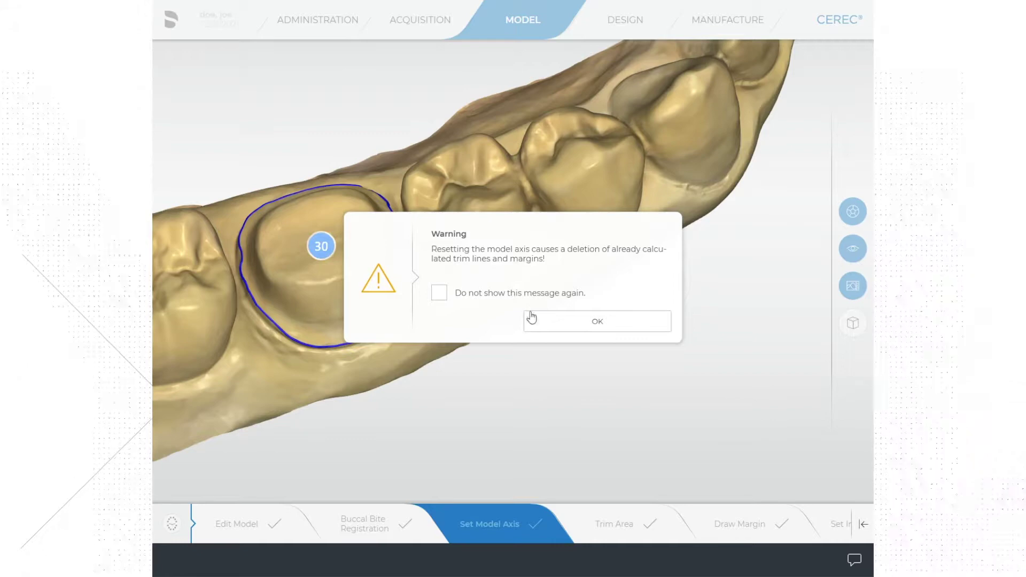
Accept the reset-axis warning with OK to enter the three-view model-axis workspace.
left_click(544, 323)
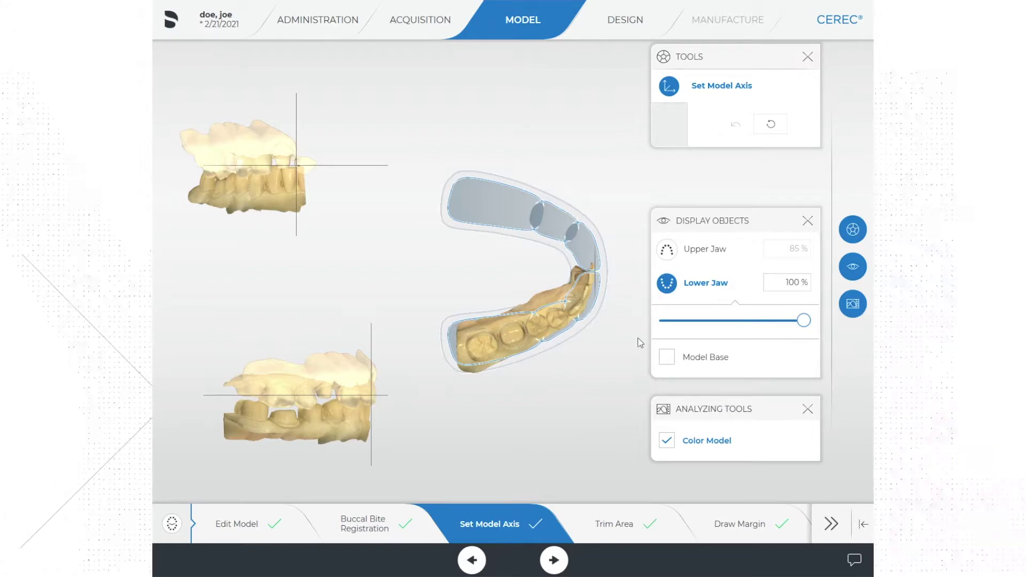
Toggle between Upper Jaw and Lower Jaw display to compare them in the axis views.
left_click(668, 257)
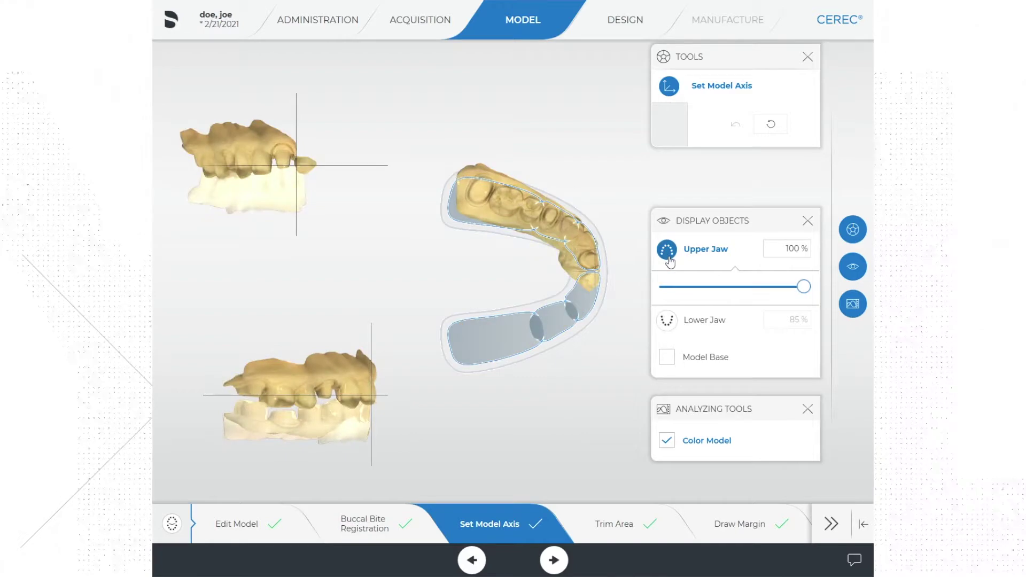
left_click(667, 327)
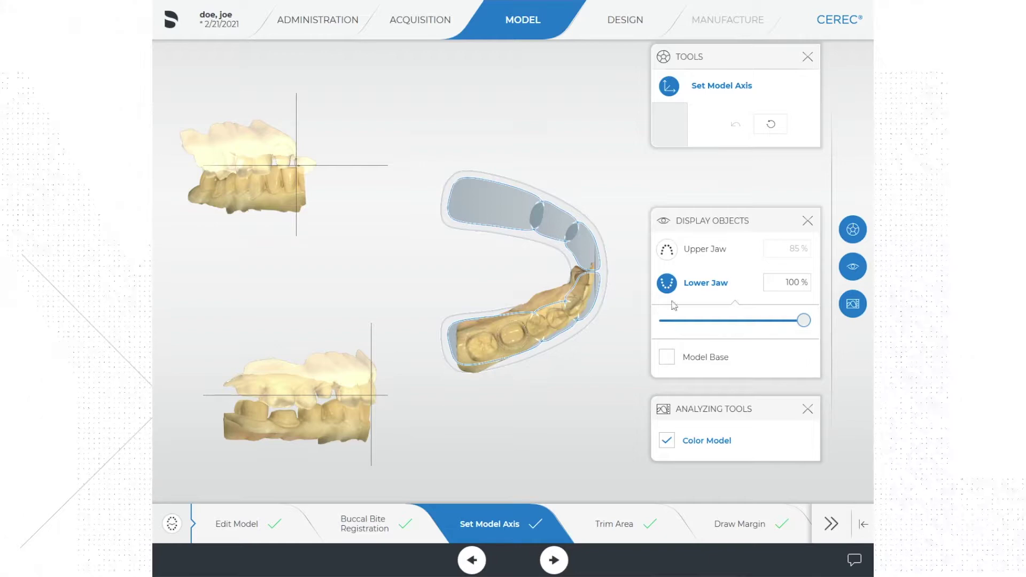
left_click(667, 251)
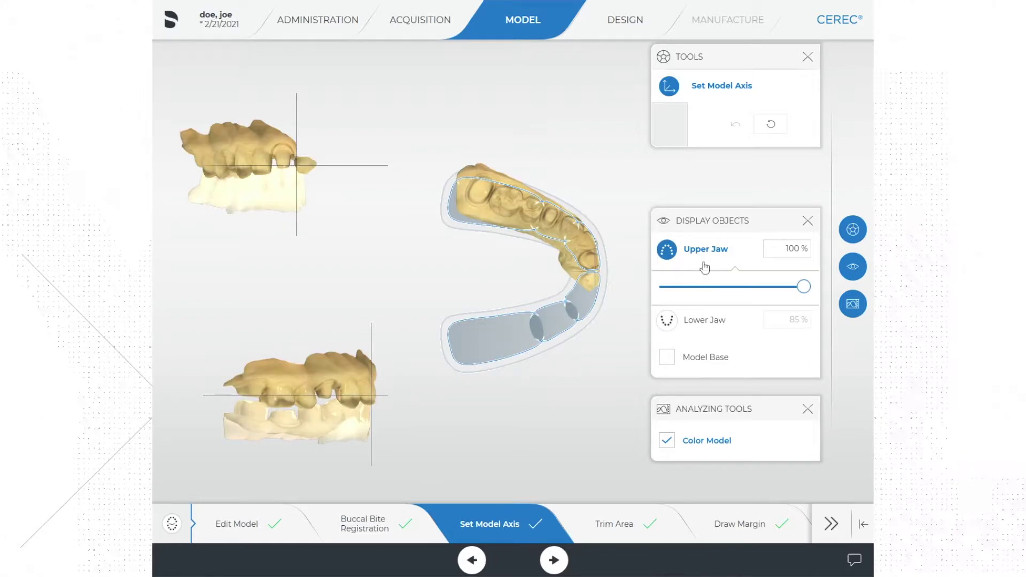
left_click(667, 320)
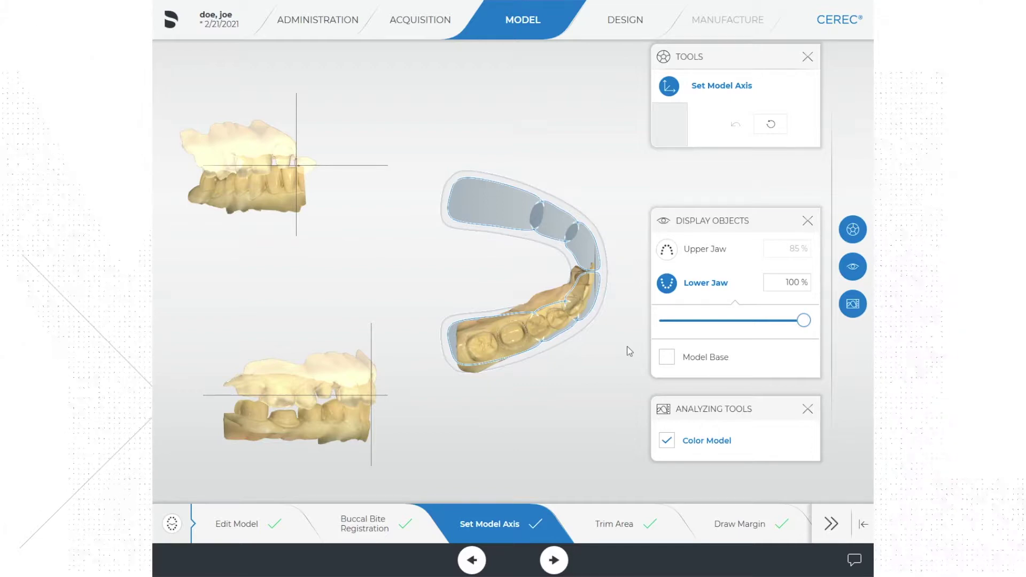
Set the upper jaw to 80% opacity, then nudge the lower jaw in the buccal view.
left_click(668, 251)
left_click_drag(803, 287, 769, 287)
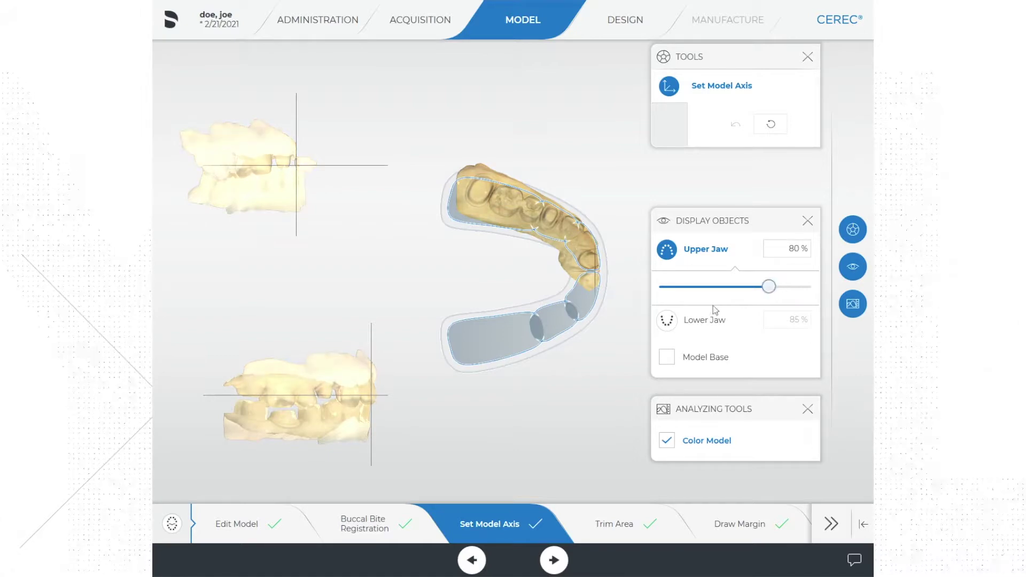
left_click(669, 321)
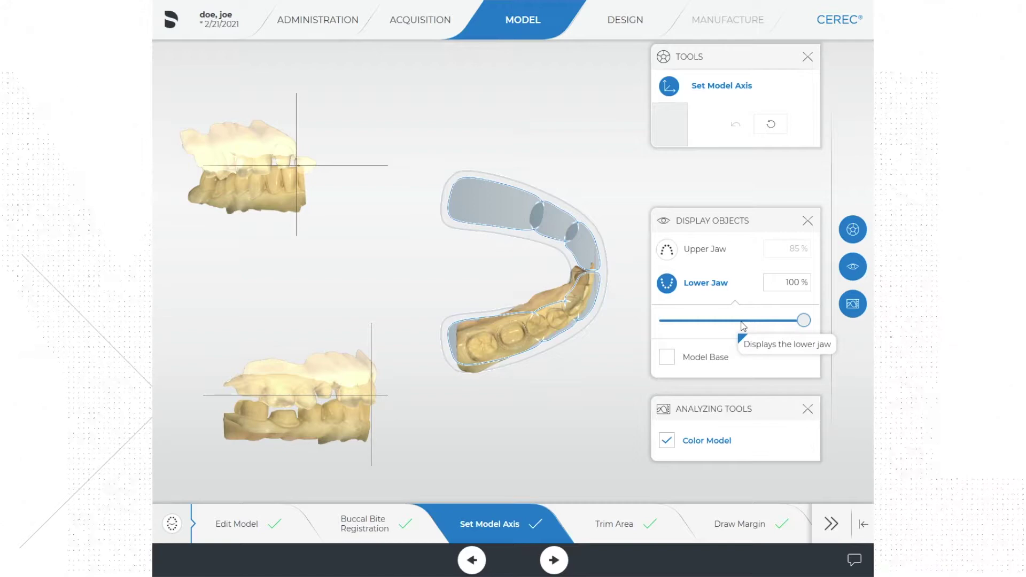
left_click(319, 407)
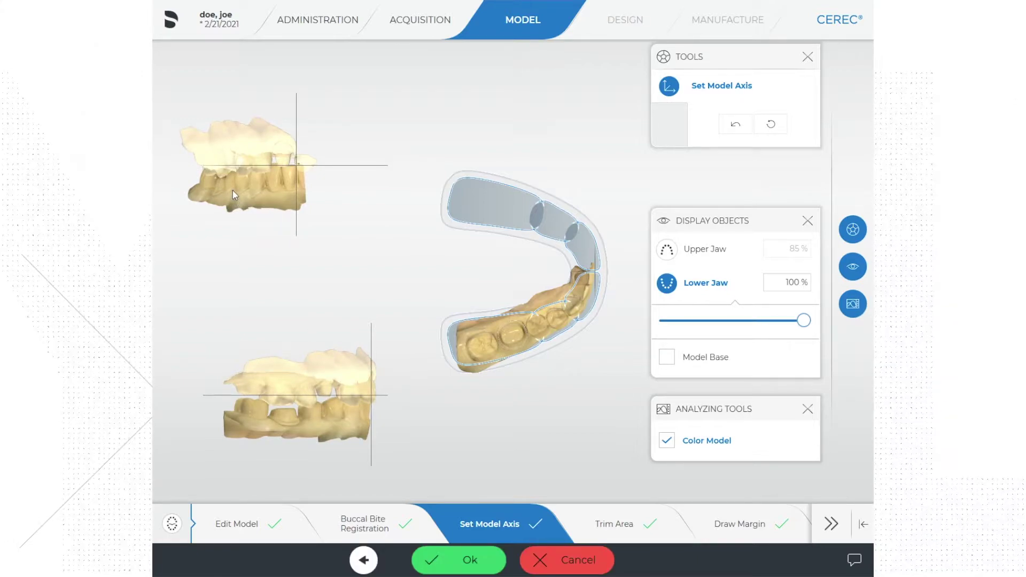
Shift the lower jaw upward in the buccal views and confirm the new model axis.
left_click_drag(232, 190, 232, 185)
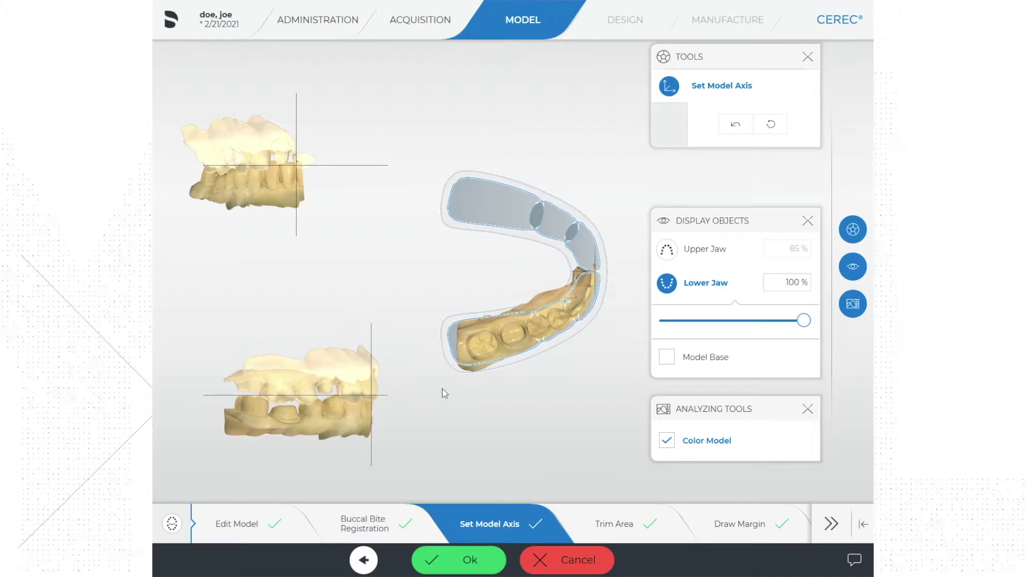
left_click(465, 562)
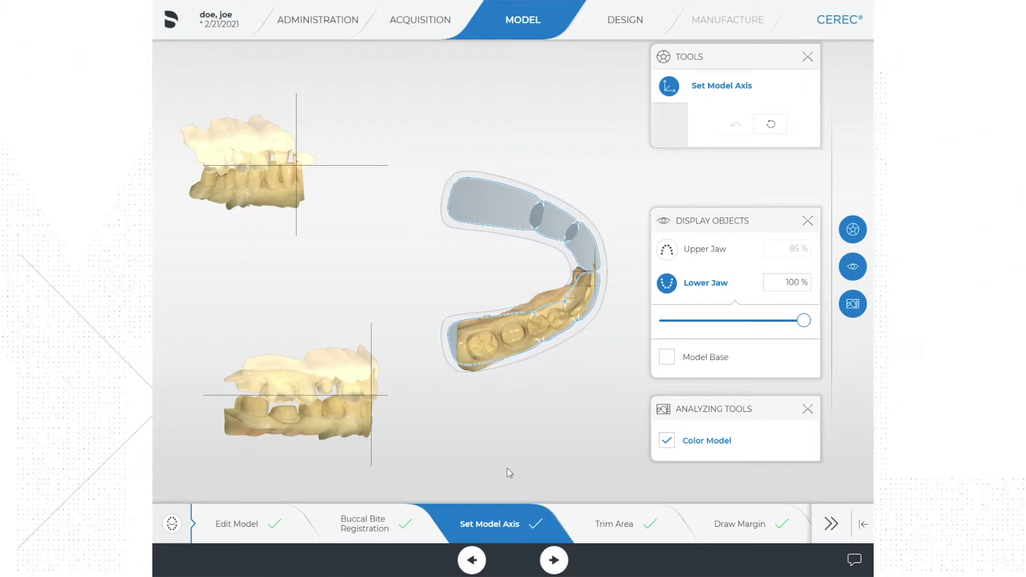
Return via Trim Area to Draw Margin and rotate to a side view of tooth 30.
left_click(579, 510)
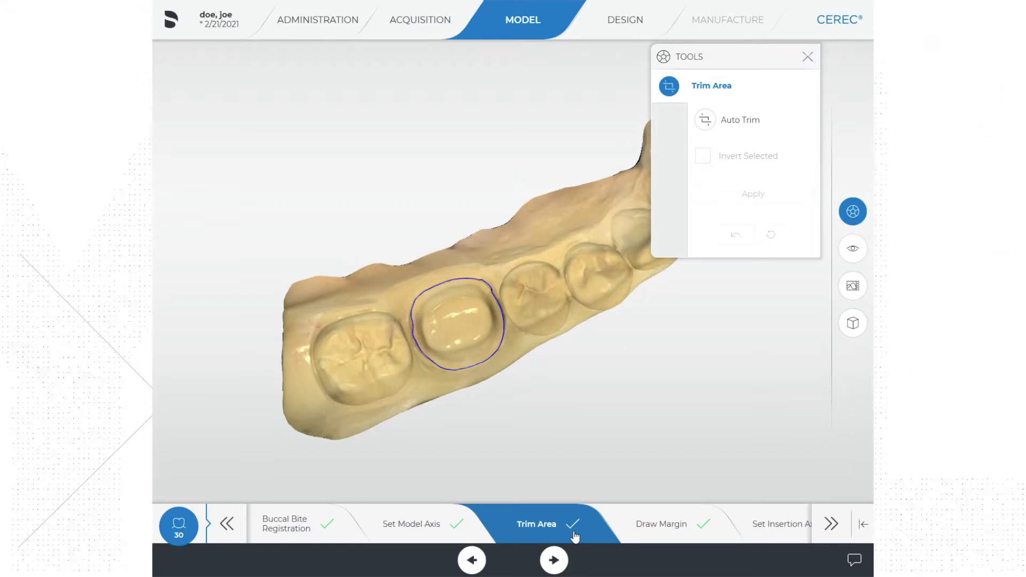
left_click(647, 534)
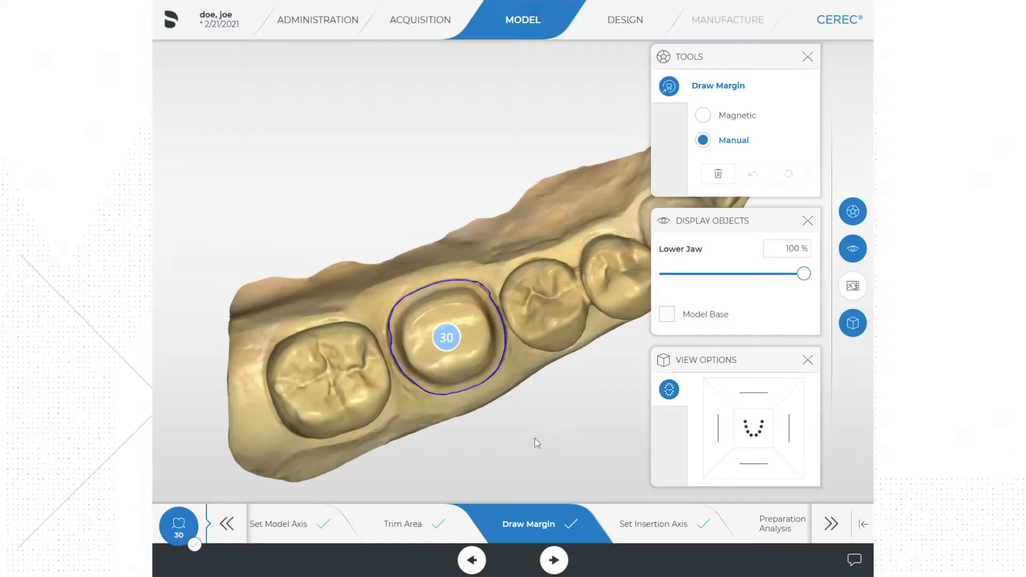
right_click_drag(526, 409, 511, 291)
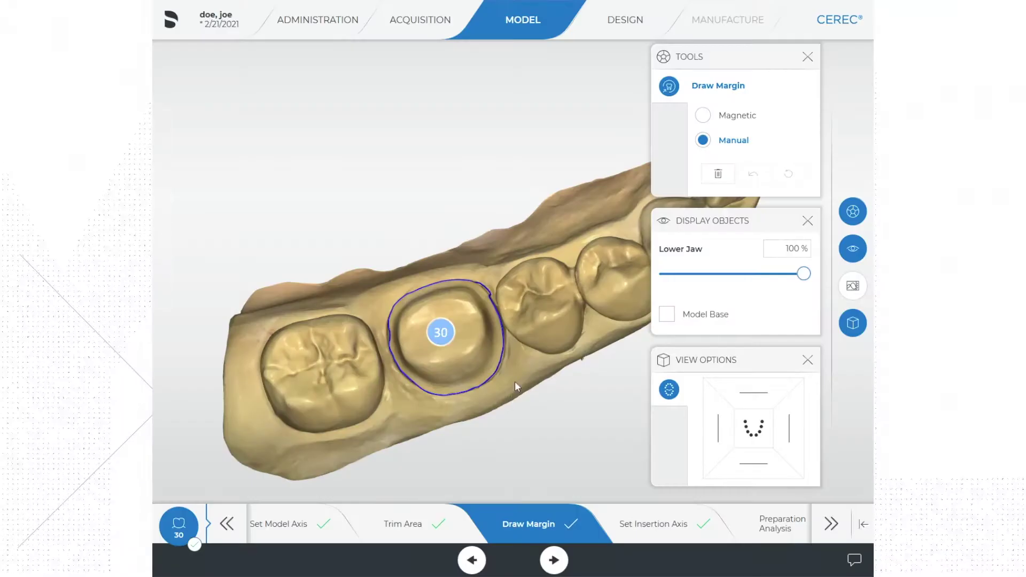
Rotate the lower-jaw model to view tooth 30 from a new angle.
right_click_drag(514, 381, 511, 342)
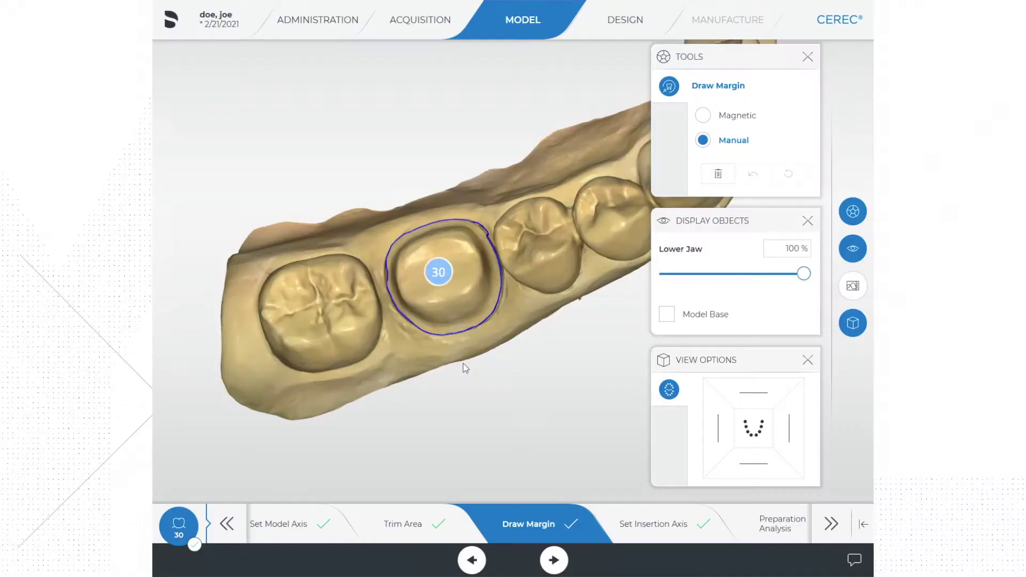
scroll(463, 362, "up", 5)
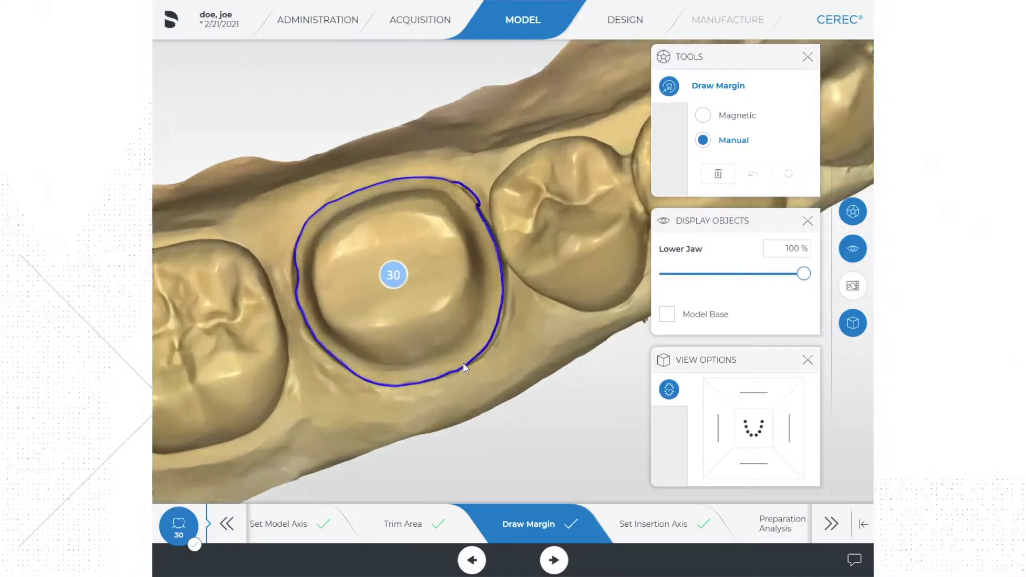
scroll(463, 363, "down", 8)
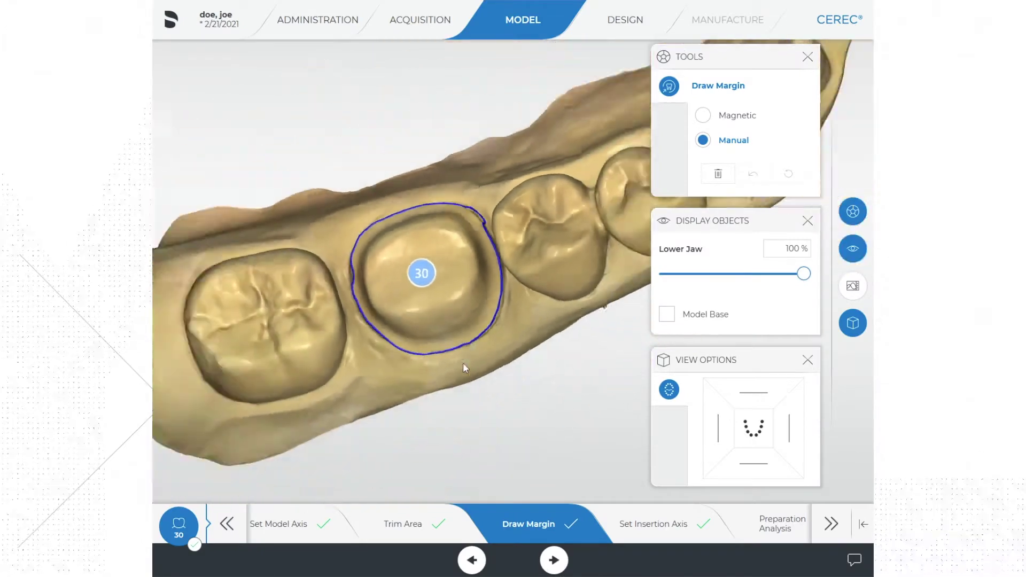
scroll(465, 368, "up", 6)
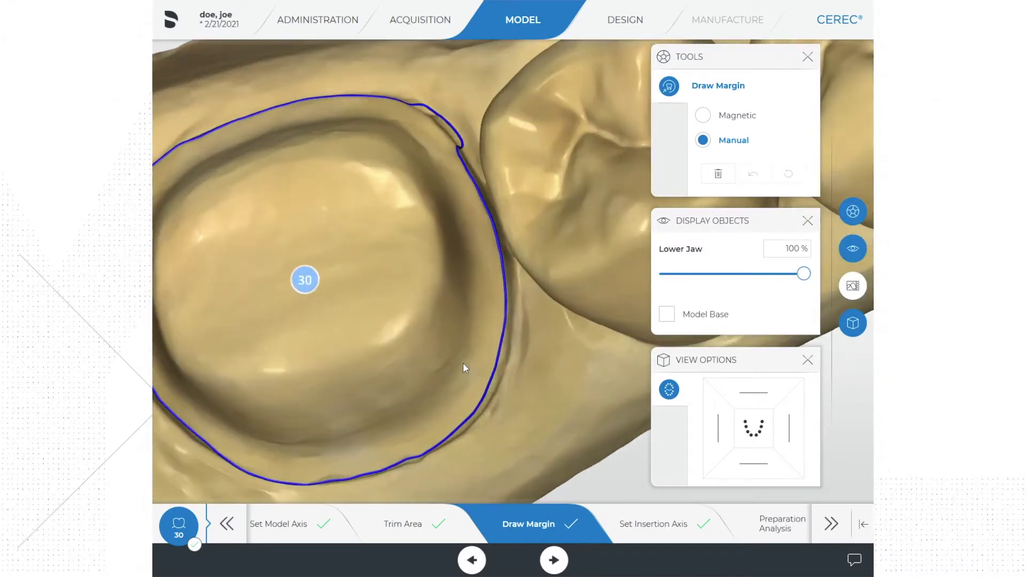
scroll(463, 362, "down", 4)
scroll(462, 362, "up", 2)
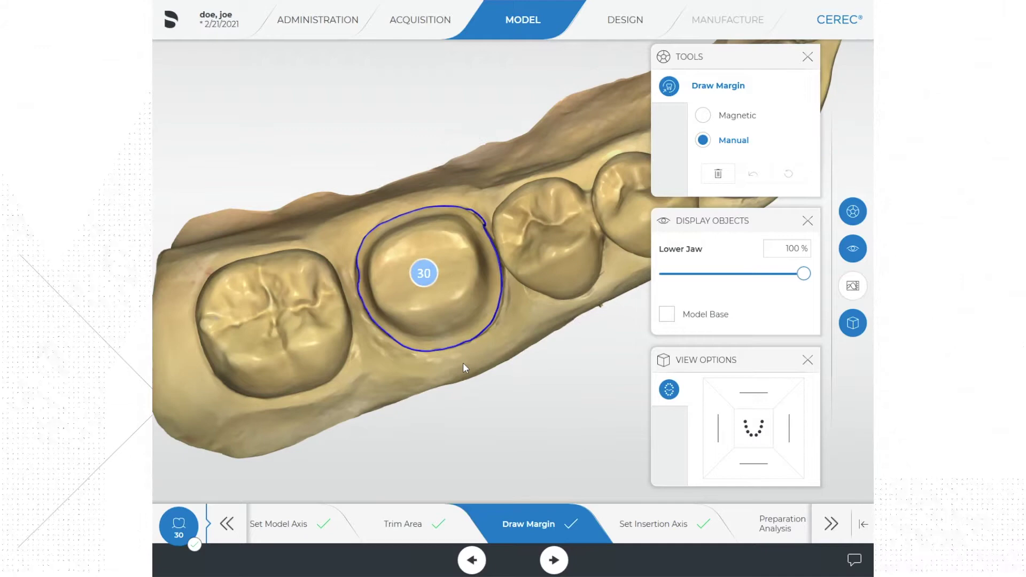
scroll(463, 362, "up", 2)
scroll(463, 362, "up", 2)
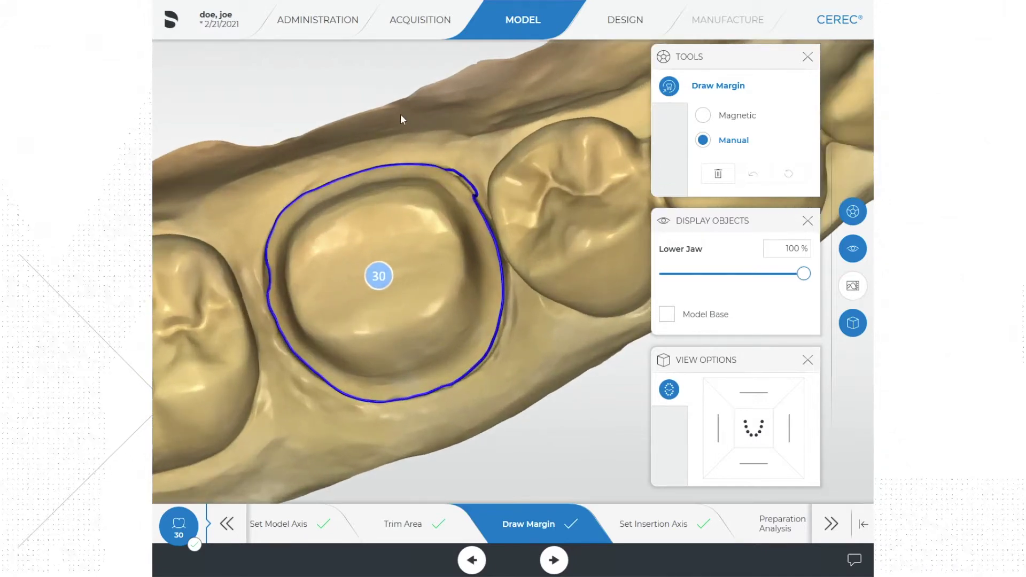
right_click_drag(383, 102, 389, 74)
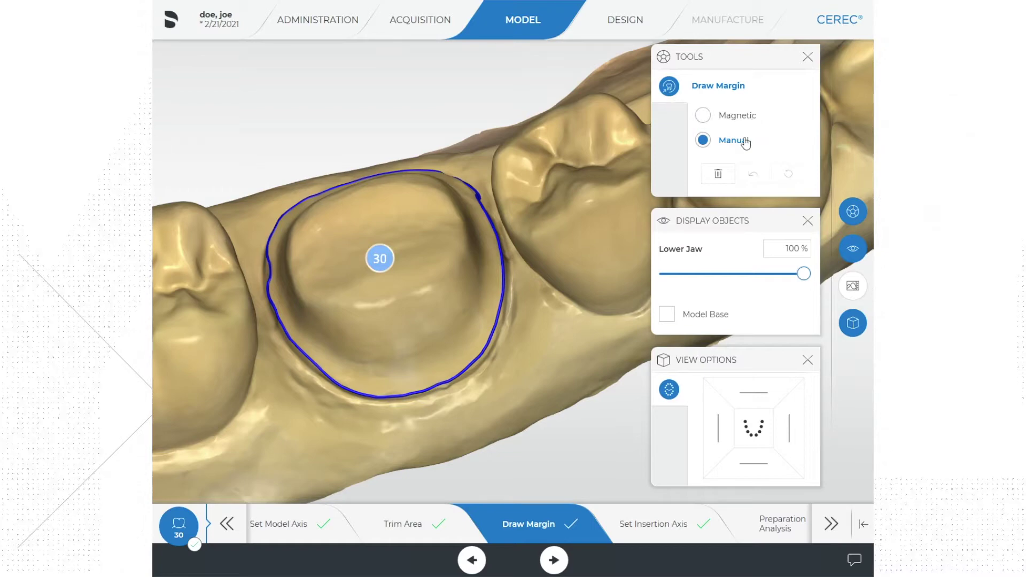
Switch Draw Margin to Magnetic, inspect tooth 30's margin from several sides, then revert to Manual.
left_click(704, 120)
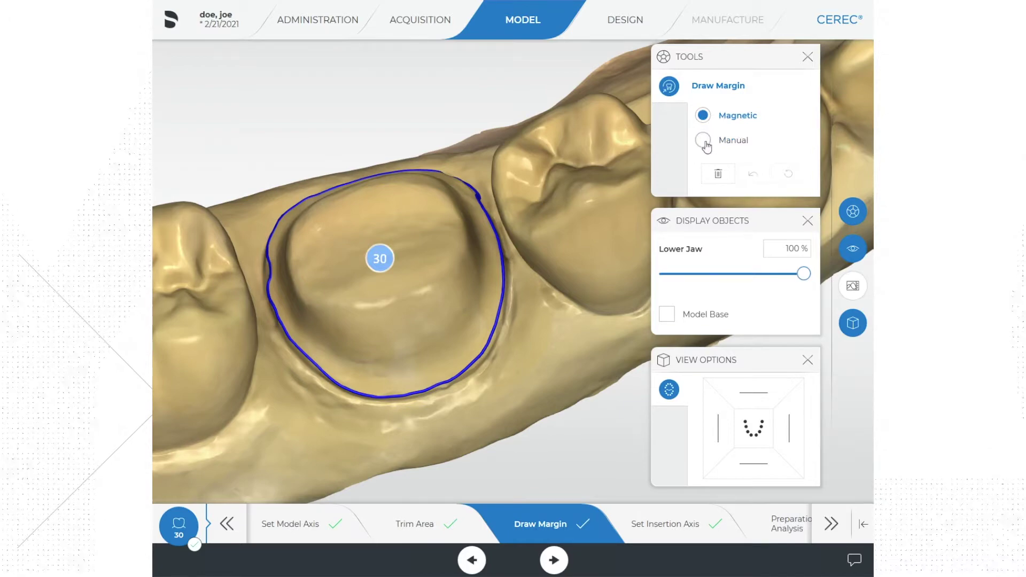
mouse_move(492, 108)
middle_mouse_down()
mouse_move(499, 130)
mouse_move(484, 142)
mouse_move(495, 142)
mouse_move(477, 120)
middle_mouse_up()
middle_click_drag(389, 98, 375, 125)
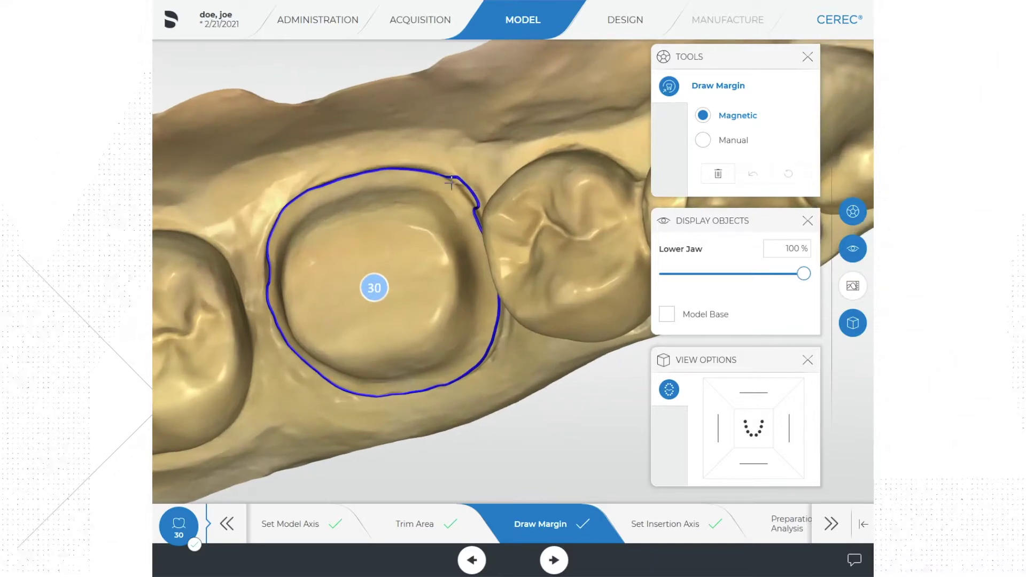
middle_click_drag(421, 78, 410, 130)
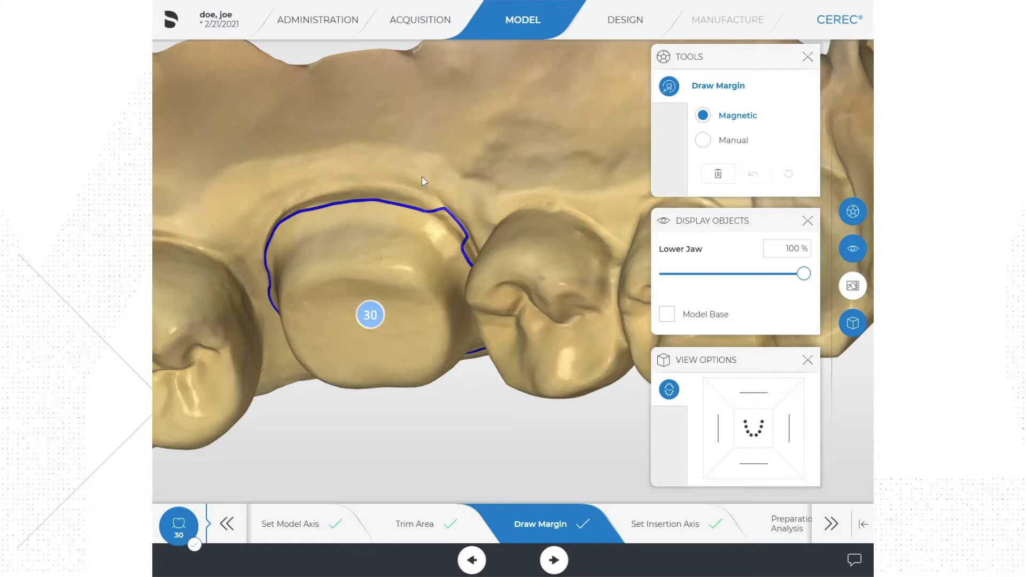
middle_click_drag(477, 380, 481, 352)
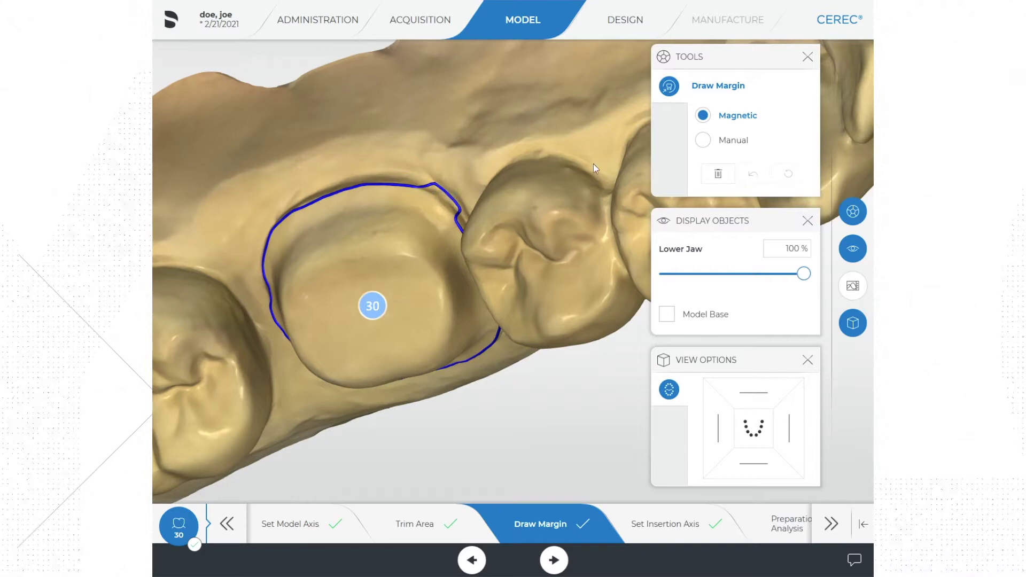
left_click(703, 141)
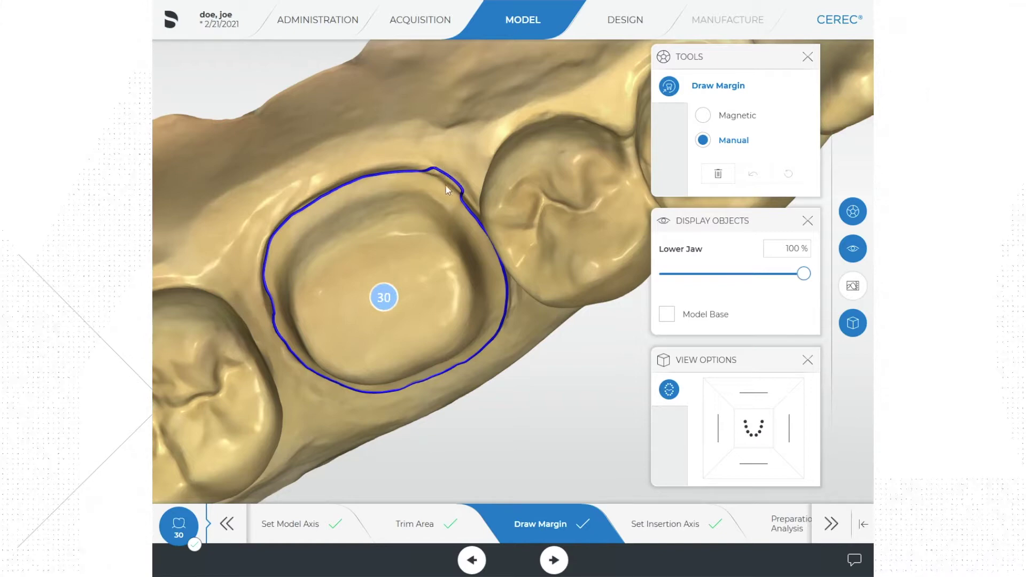
Redraw the kinked margin section beside the neighbouring tooth and check it from other angles.
mouse_move(389, 155)
middle_mouse_down()
mouse_move(375, 75)
mouse_move(400, 153)
mouse_move(377, 151)
middle_mouse_up()
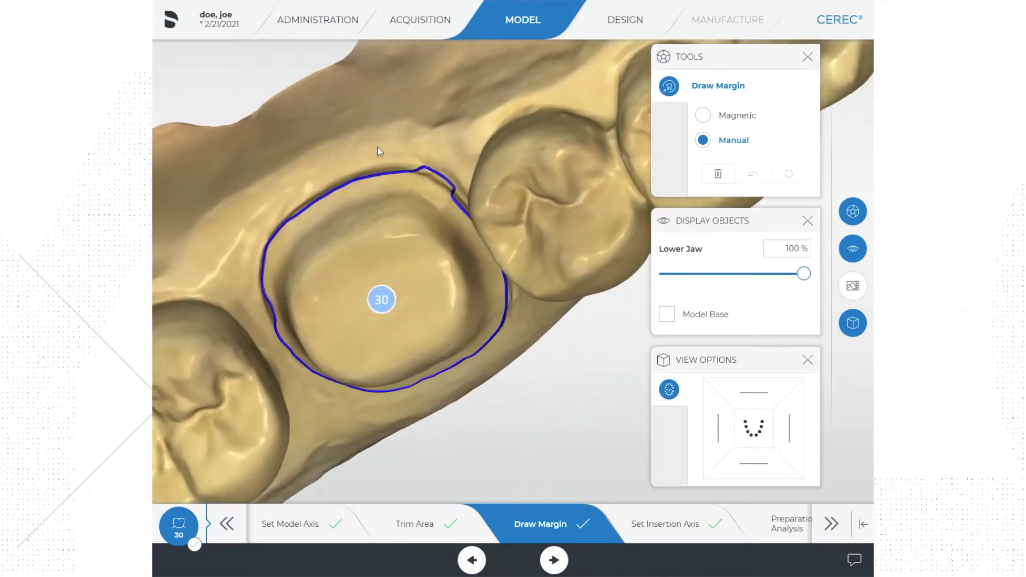
mouse_move(396, 172)
left_mouse_down()
mouse_move(428, 177)
mouse_move(461, 207)
left_mouse_up()
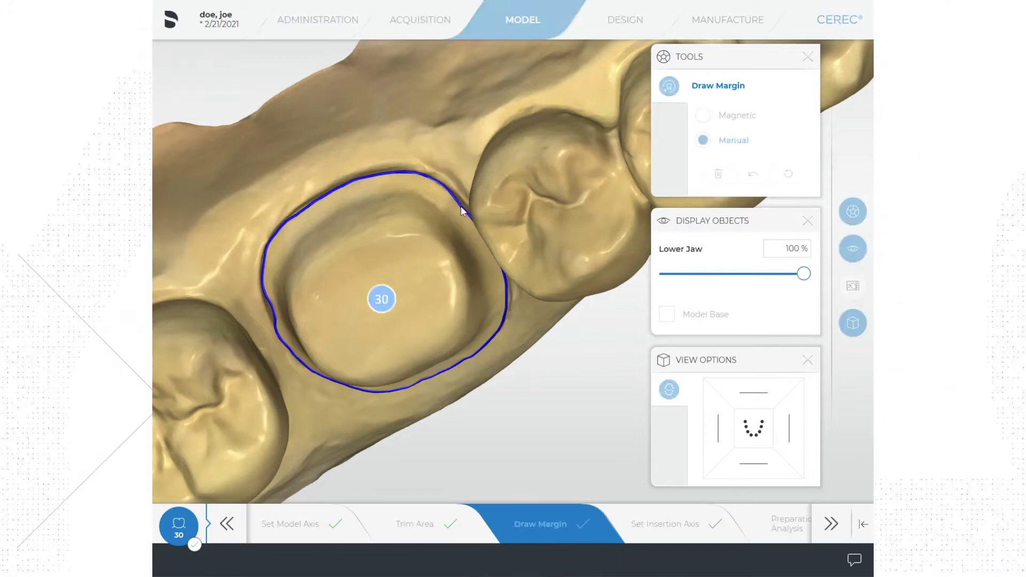
right_click_drag(437, 133, 434, 112)
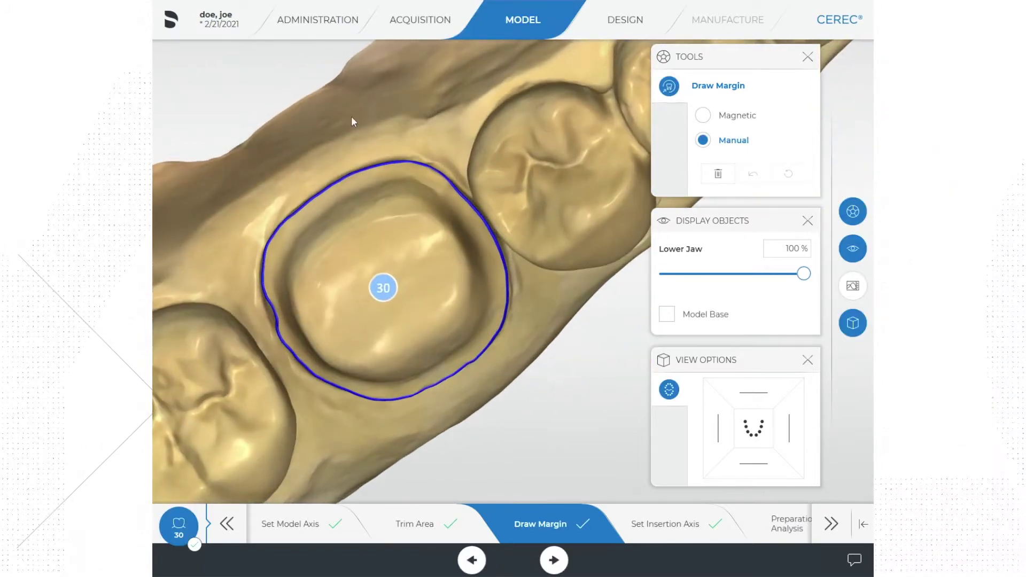
right_click_drag(608, 366, 668, 316)
Review tooth 30's margin from side and cheek-side views, then advance to Set Insertion Axis.
left_click(667, 315)
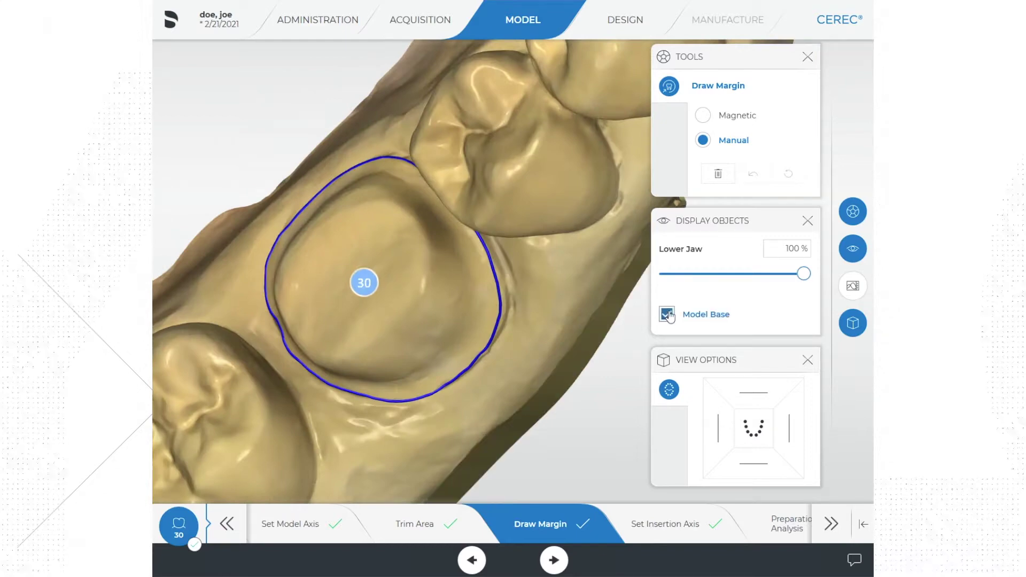
left_click(667, 314)
mouse_move(625, 373)
right_mouse_down()
mouse_move(595, 352)
mouse_move(428, 341)
mouse_move(415, 323)
right_mouse_up()
scroll(417, 328, "down", 3)
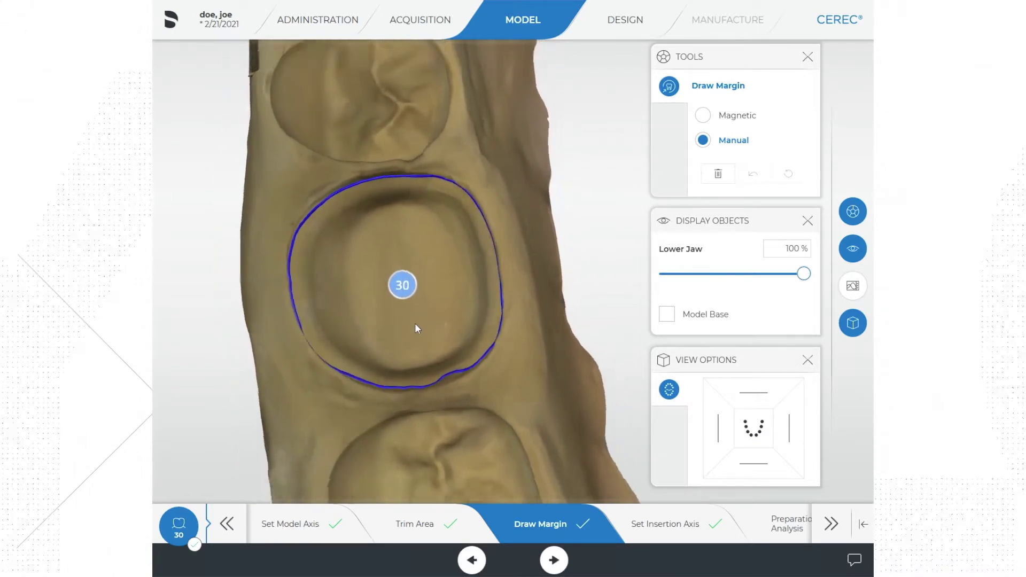
scroll(416, 326, "up", 4)
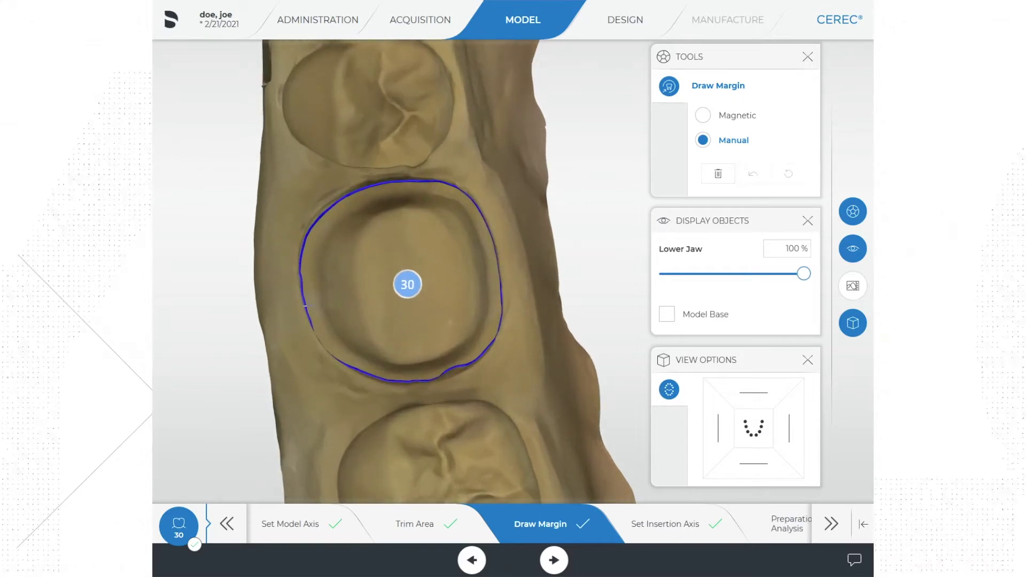
right_click_drag(246, 201, 479, 290)
scroll(479, 291, "down", 2)
right_click_drag(299, 288, 259, 199)
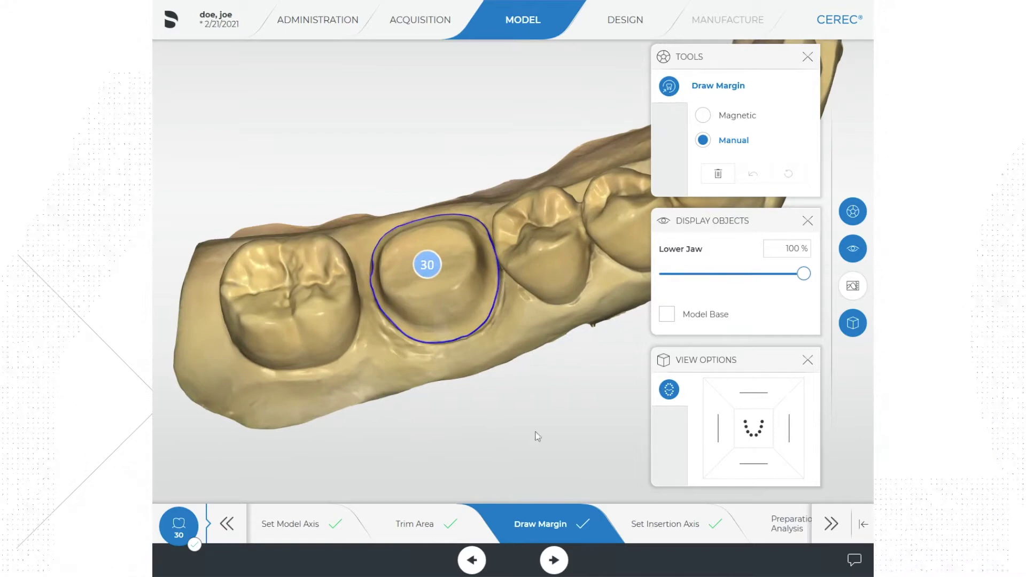
left_click(831, 524)
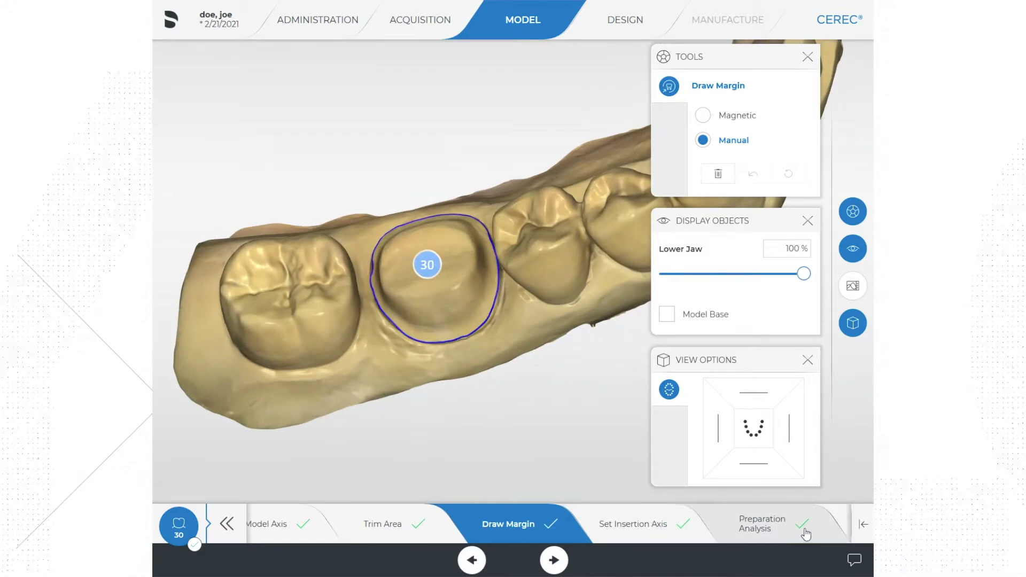
left_click(642, 529)
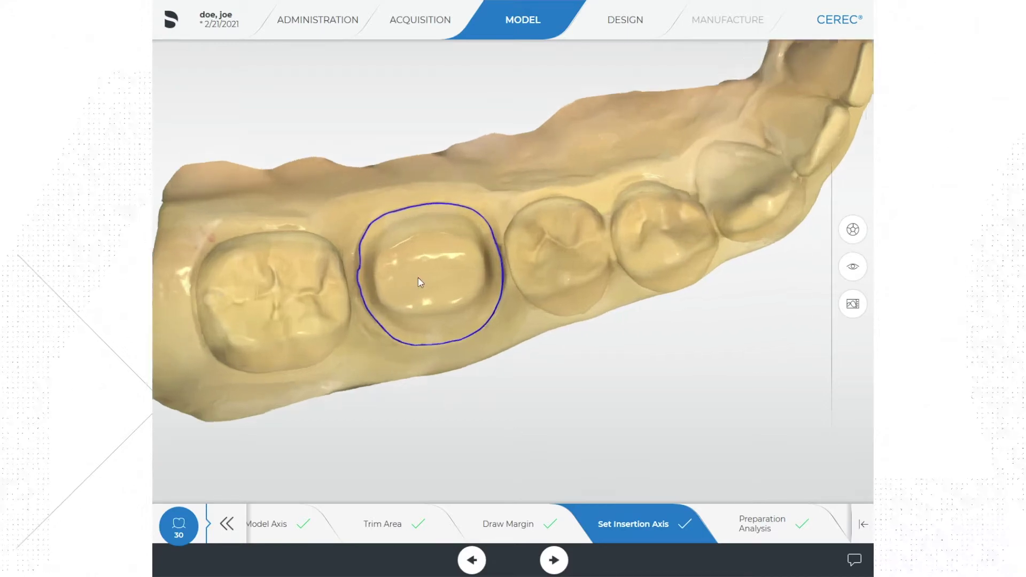
Centre tooth 30's preparation and tilt the jaw to an occlusal view, adjusting the insertion axis.
middle_click_drag(418, 278, 468, 280)
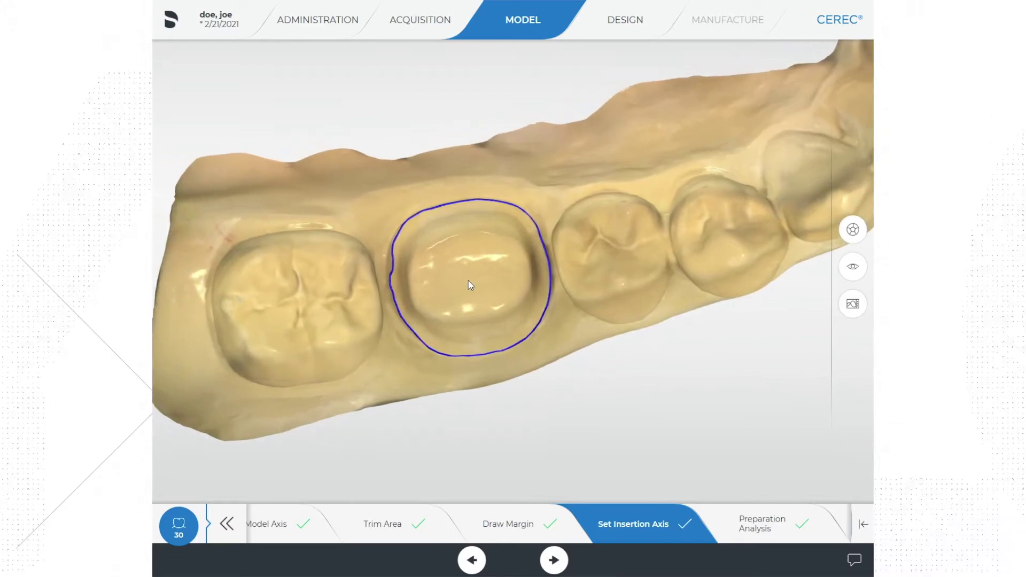
left_click_drag(466, 285, 453, 122)
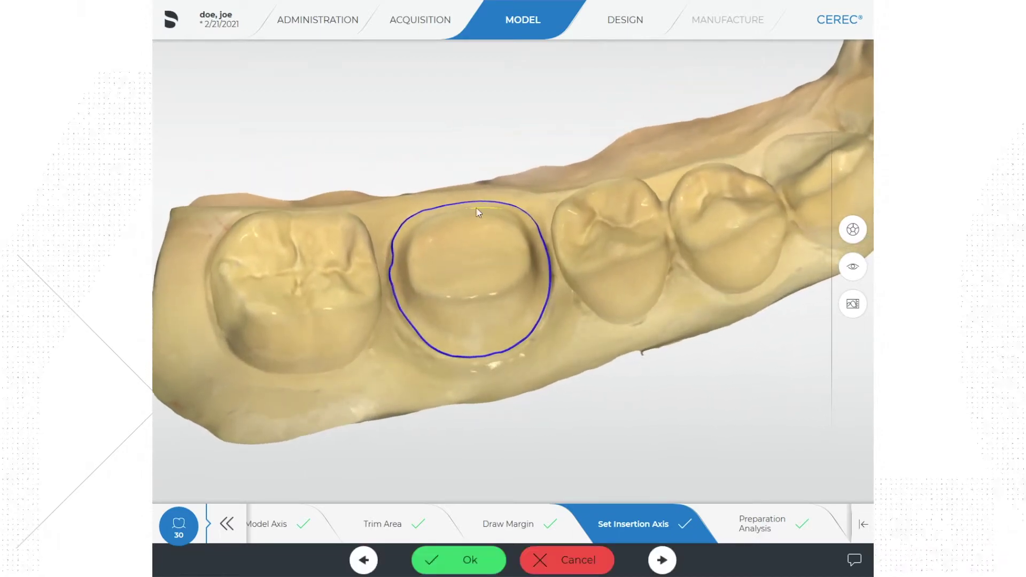
left_click_drag(458, 150, 481, 300)
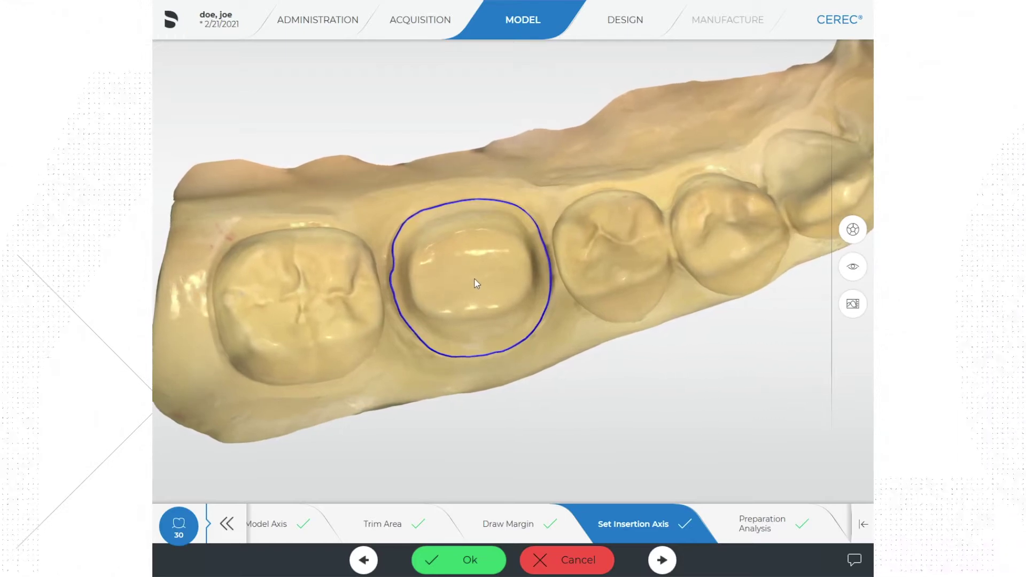
left_click_drag(472, 279, 480, 307)
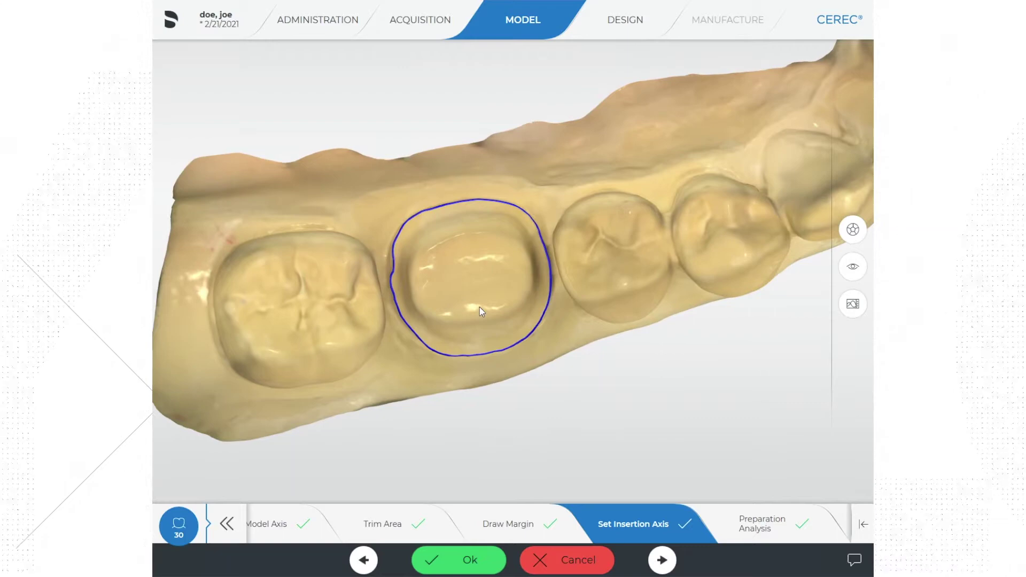